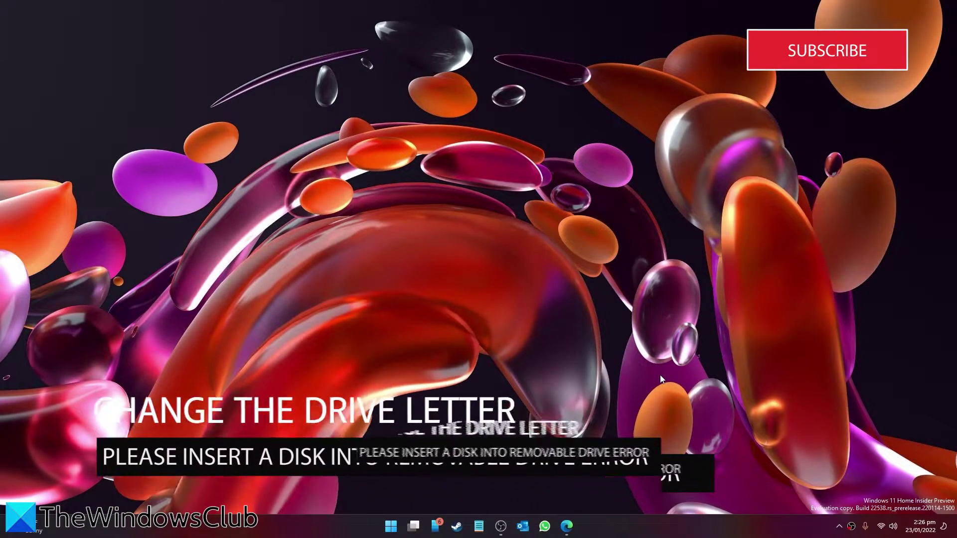
Launch Disk Management and select the 28.65 GB CCCOMA_X64FRE_EN-US_DV9 (F:) USB volume
right_click(391, 526)
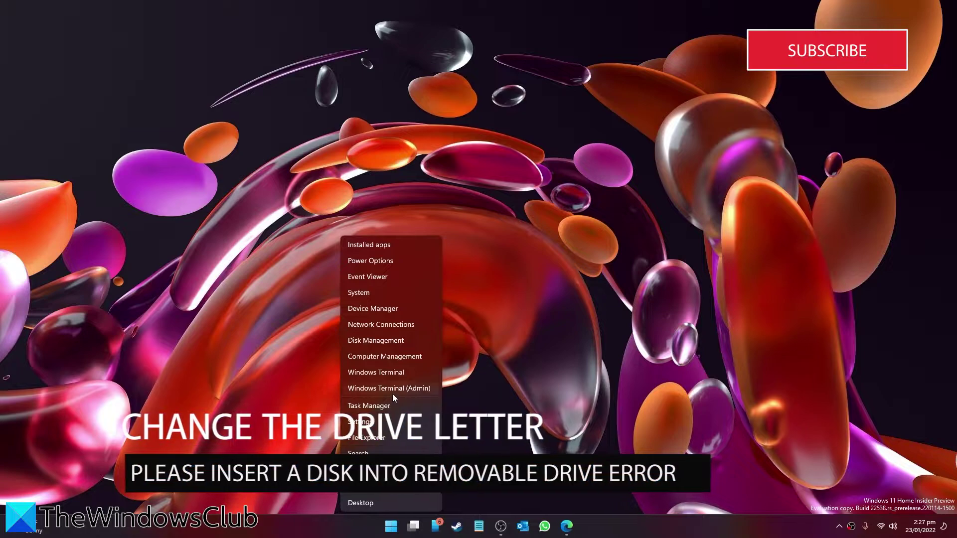
click(393, 340)
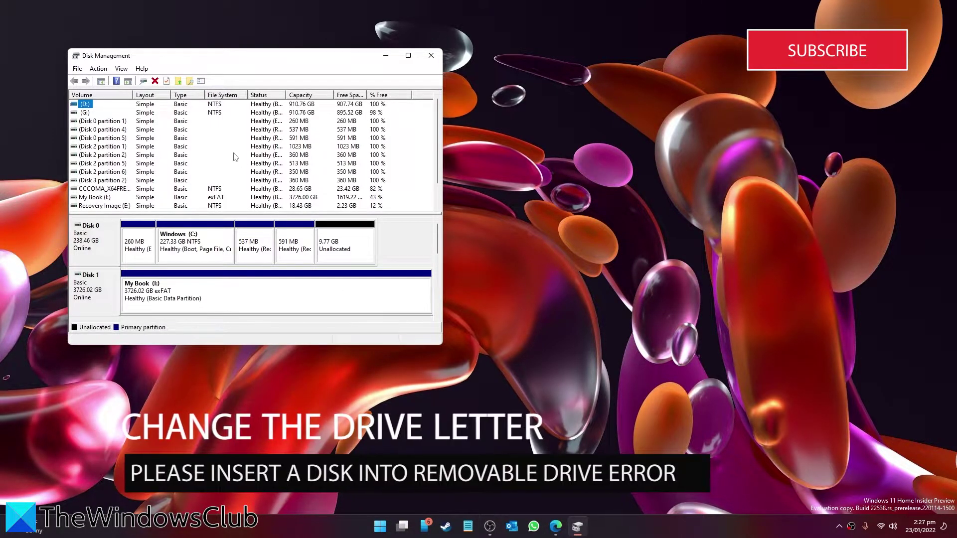
scroll(190, 147, down, 1)
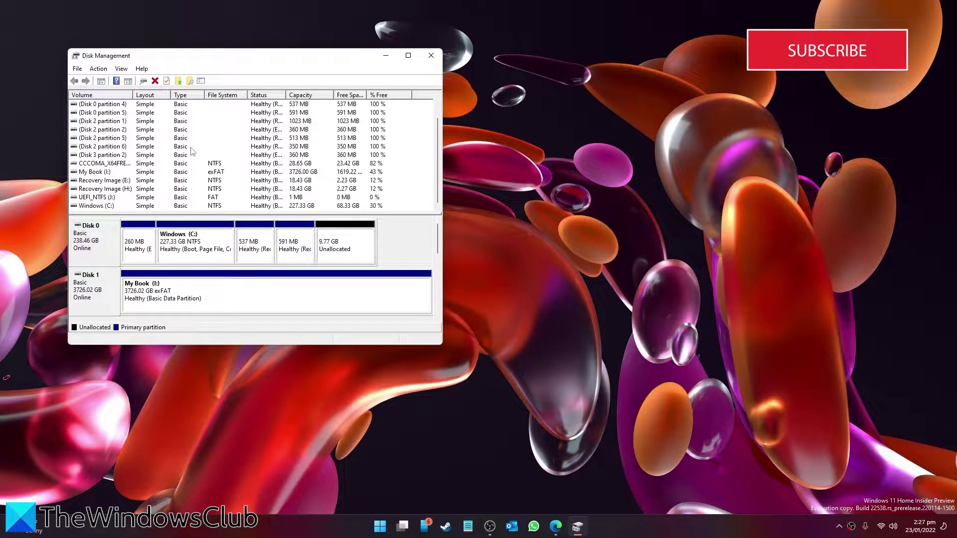
click(105, 199)
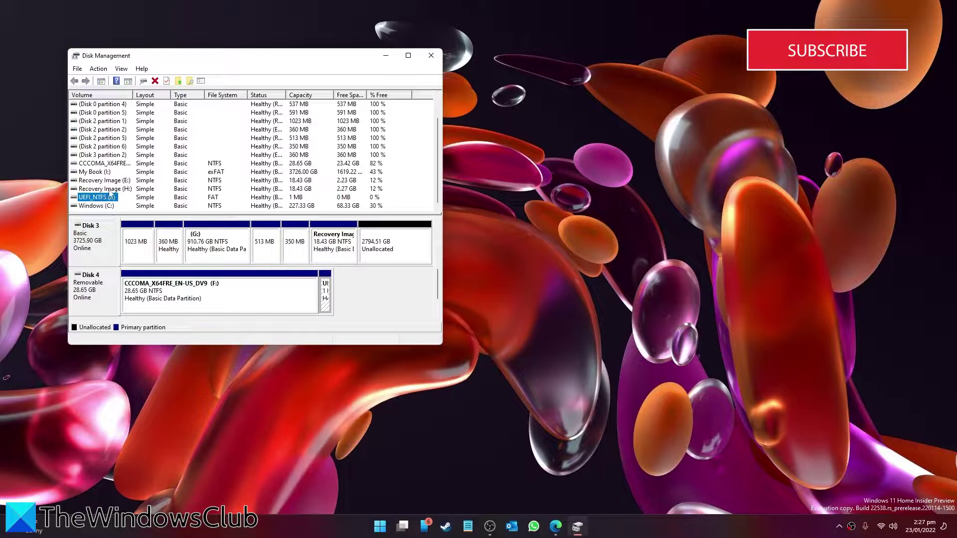
click(113, 165)
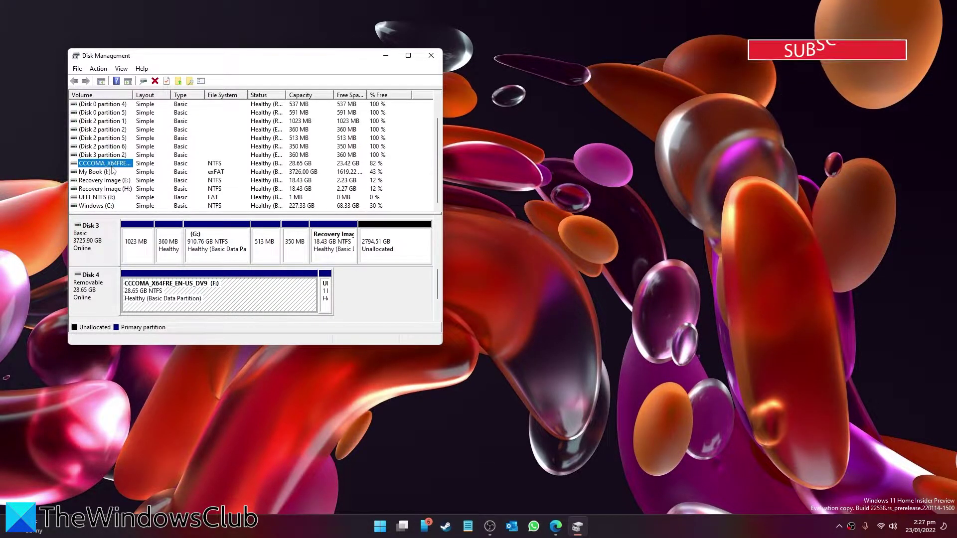
Open the Change Drive Letter and Paths options for the F: USB volume
right_click(111, 166)
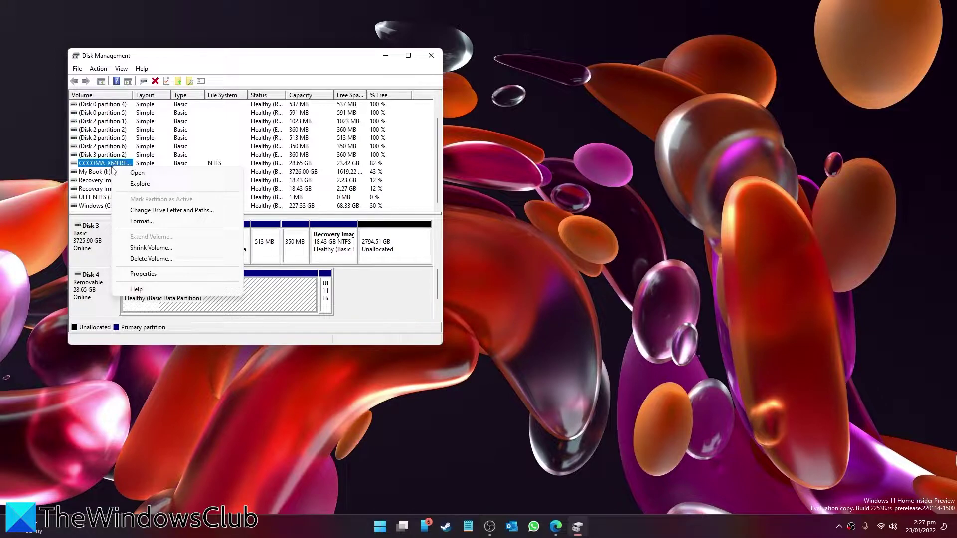
click(135, 211)
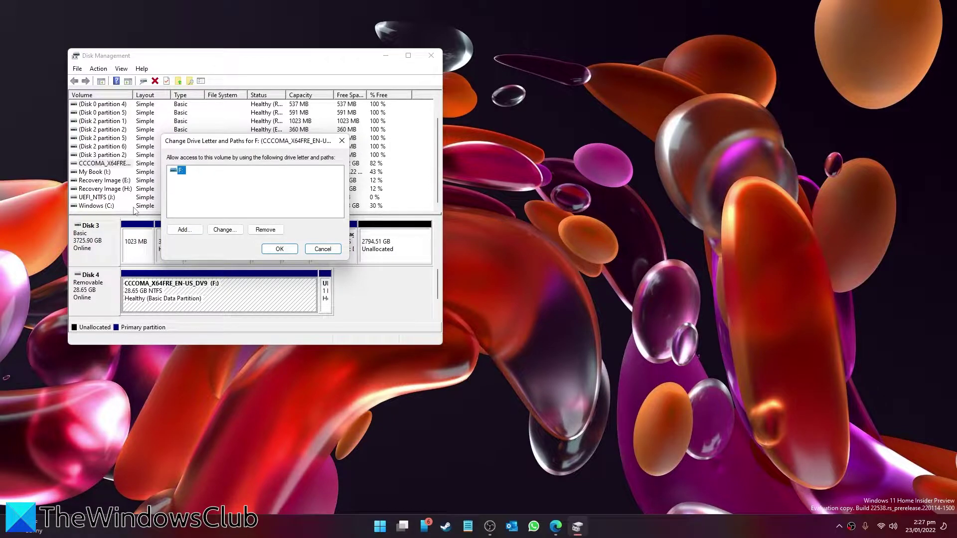
click(225, 229)
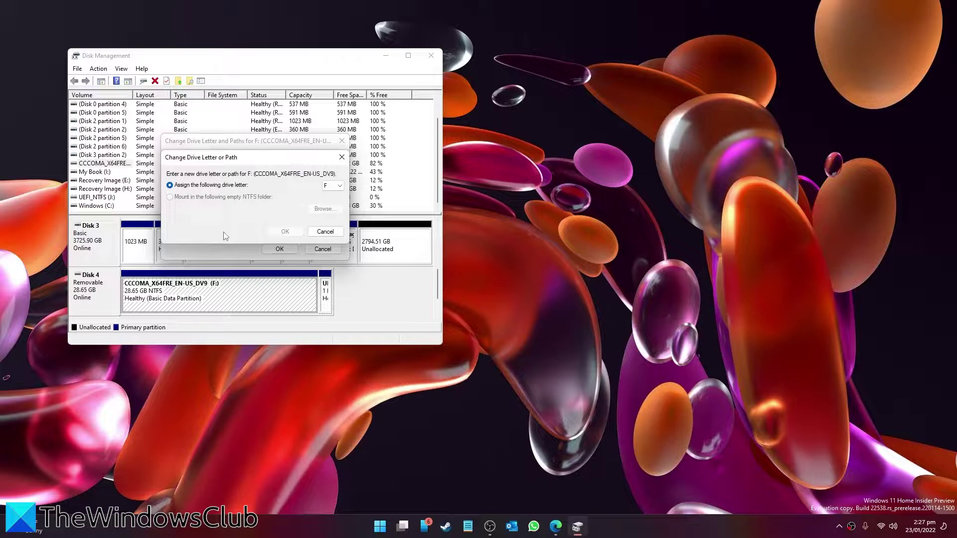
click(338, 186)
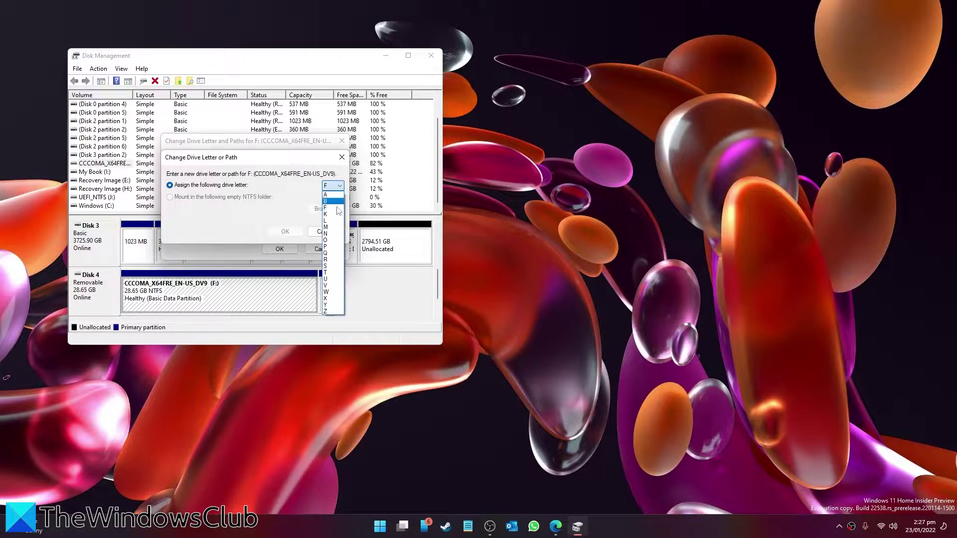
Assign drive letter X, accept the warning, and dismiss the AutoPlay notification
click(331, 299)
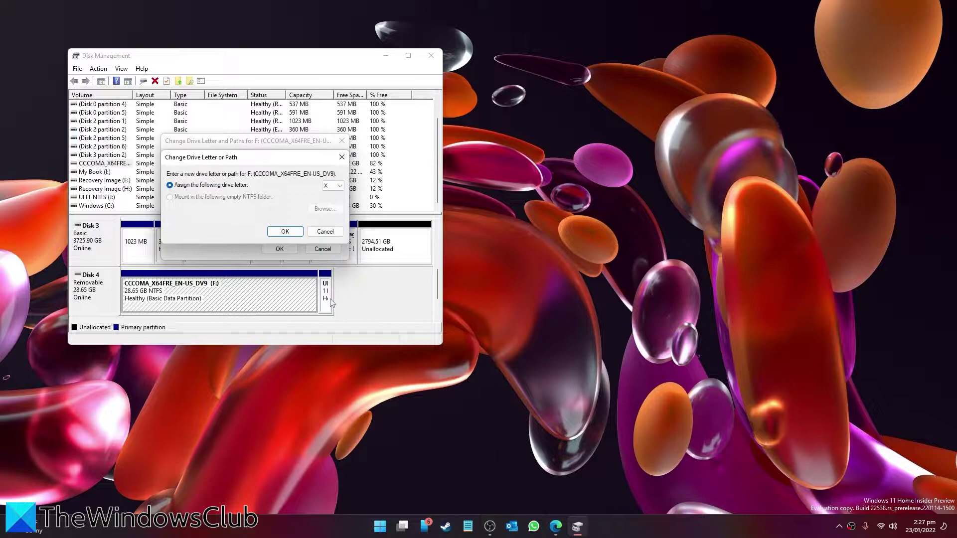
click(285, 232)
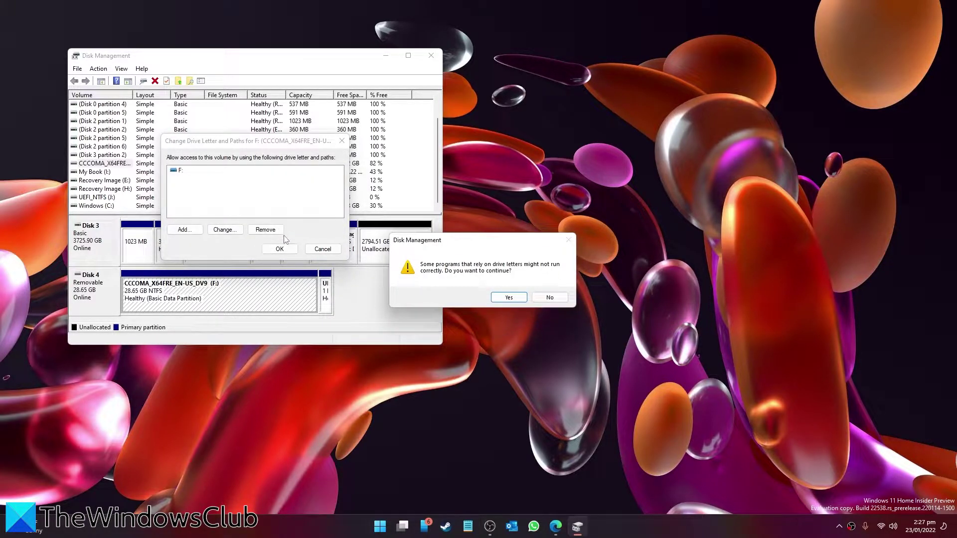
click(513, 299)
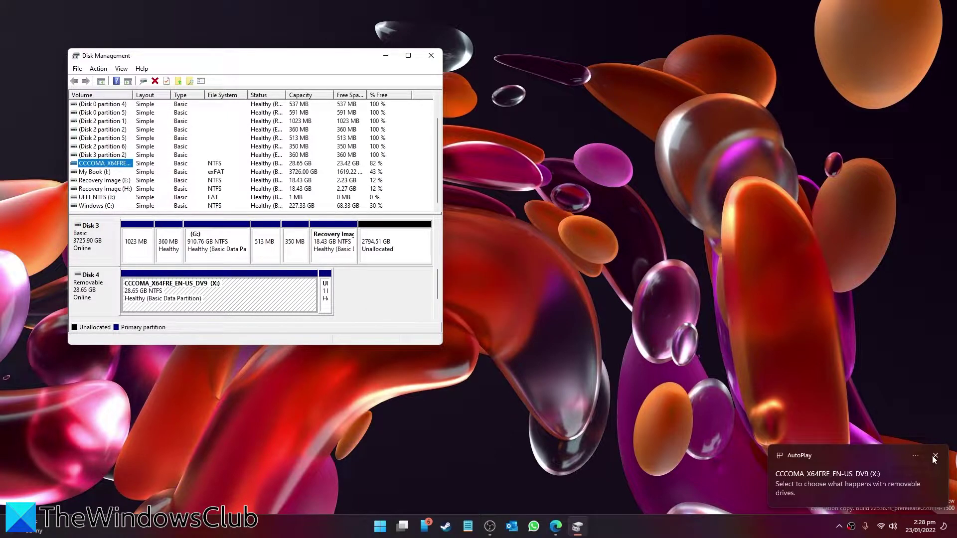
click(935, 456)
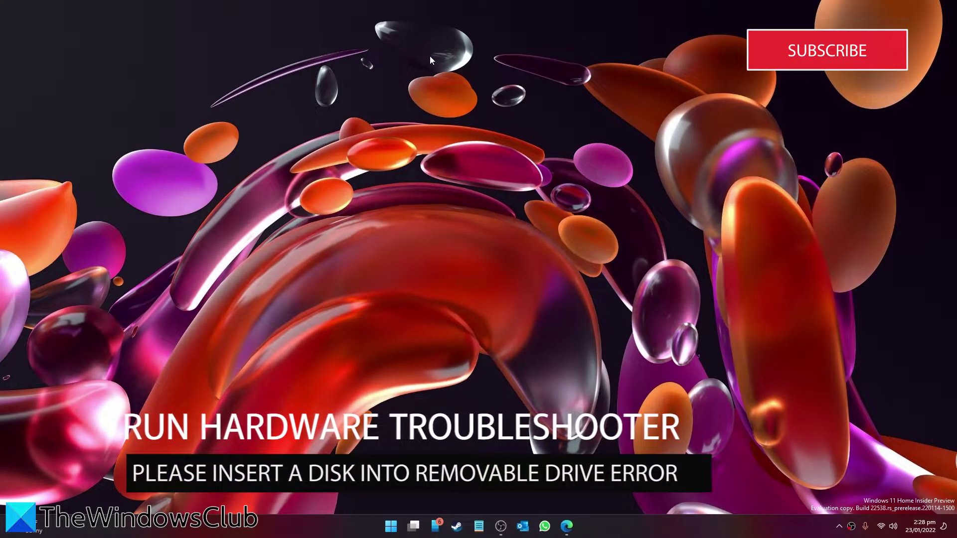
Enter 'msdt.exe -id devicediagnostic' in the Run box
key(super+r)
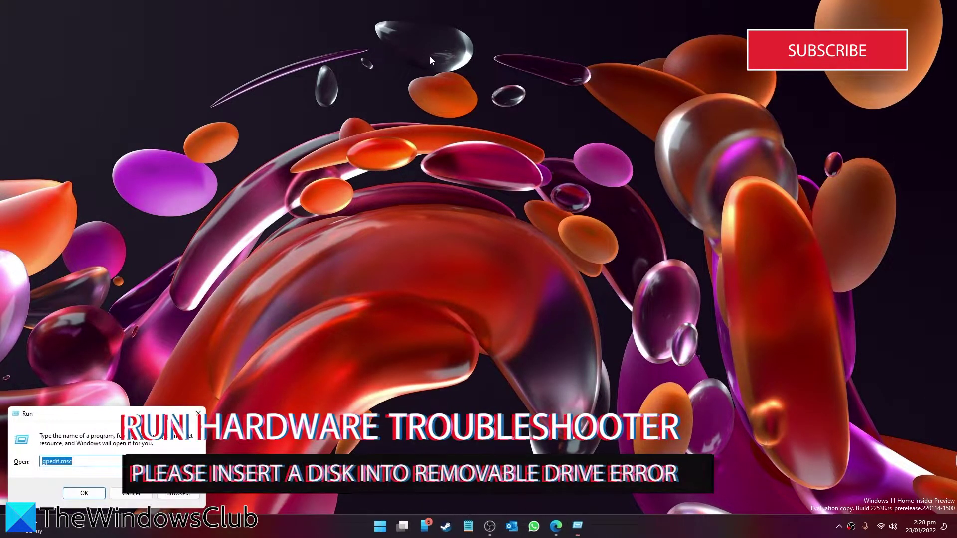
text(msdt.)
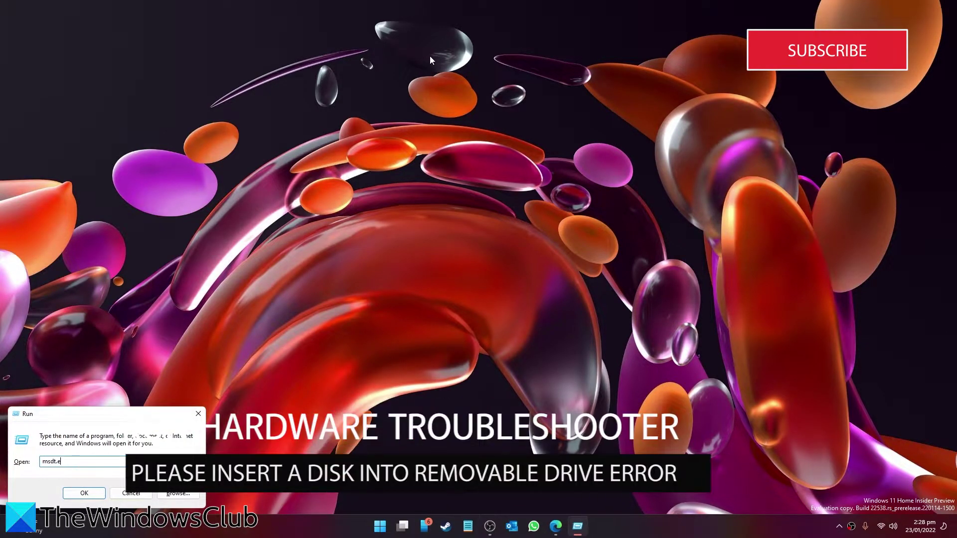
text(exe -id devicedia)
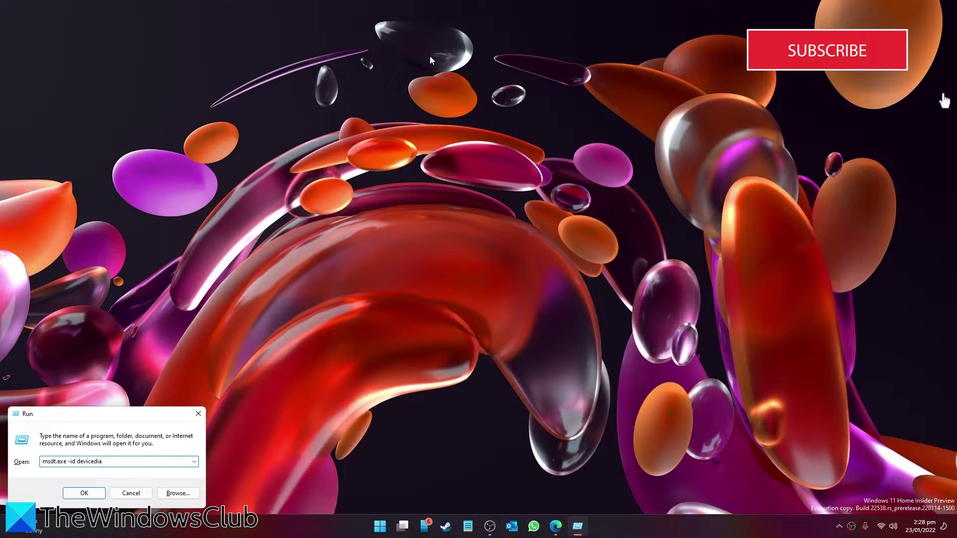
text(g)
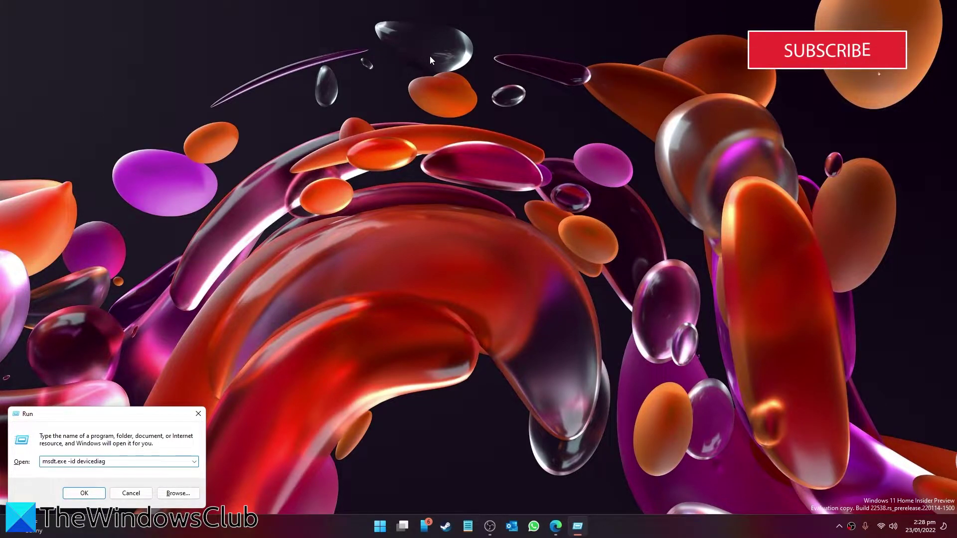
text(nostic)
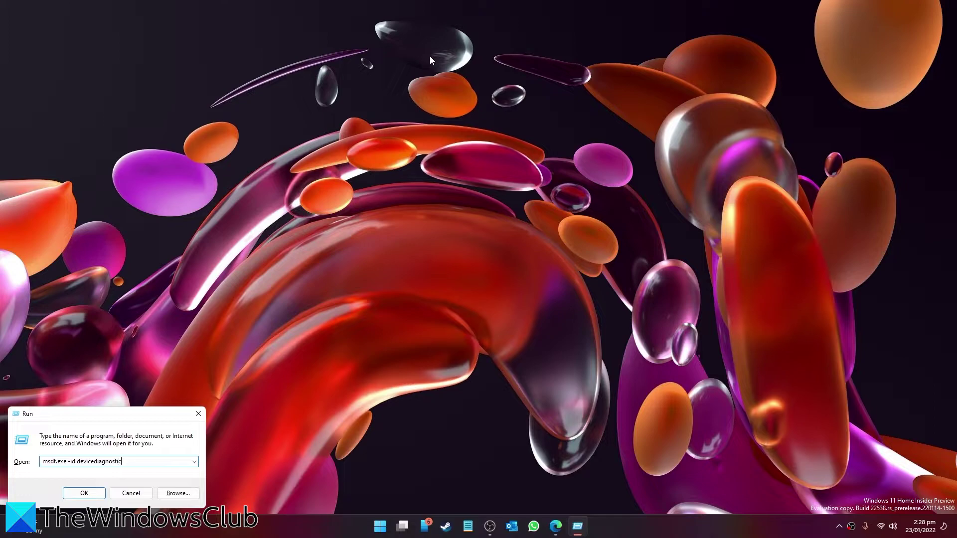
Run the Hardware and Devices troubleshooter on the Unknown USB Device, then cancel the fix
click(81, 496)
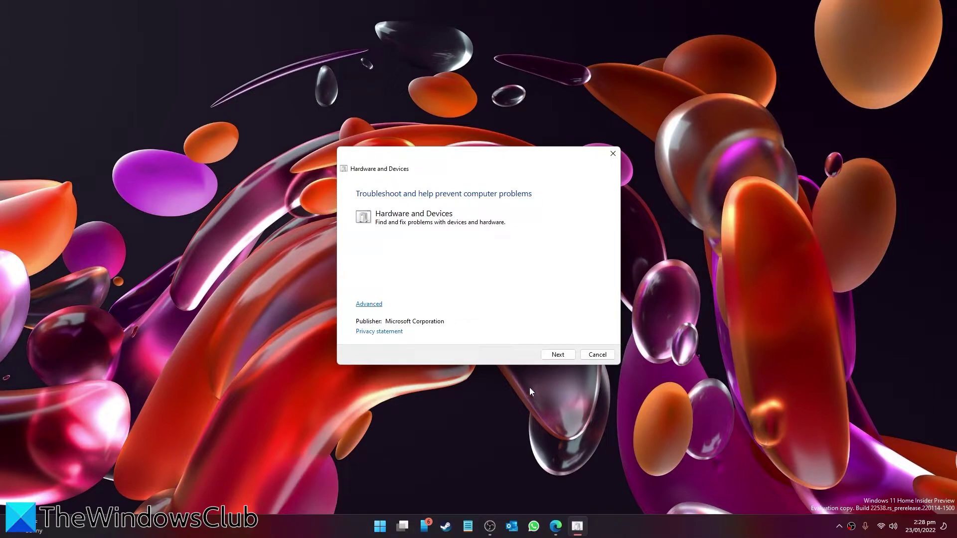
click(558, 357)
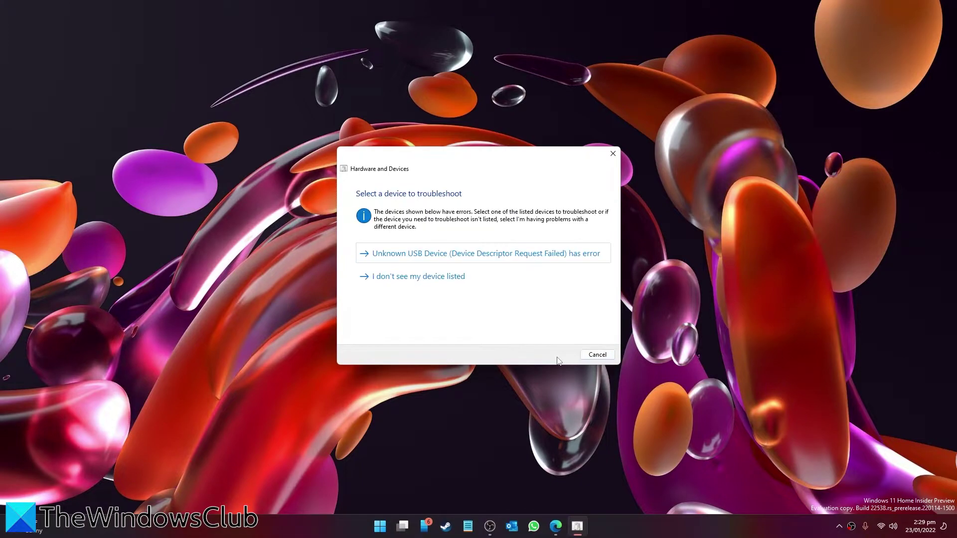
click(493, 253)
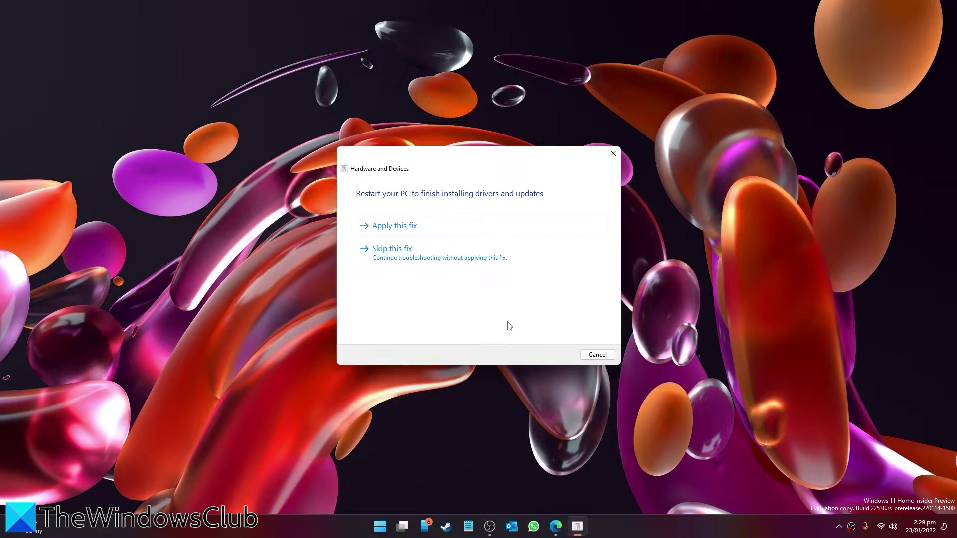
click(601, 355)
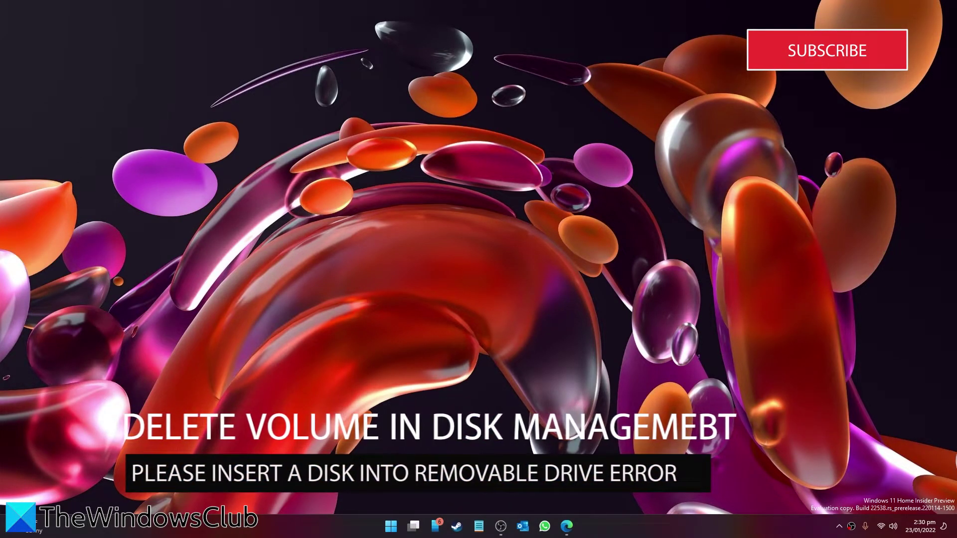
Reopen Disk Management, select the CCCOMA volume and show its Disk 4 partition's Delete Volume option
right_click(391, 526)
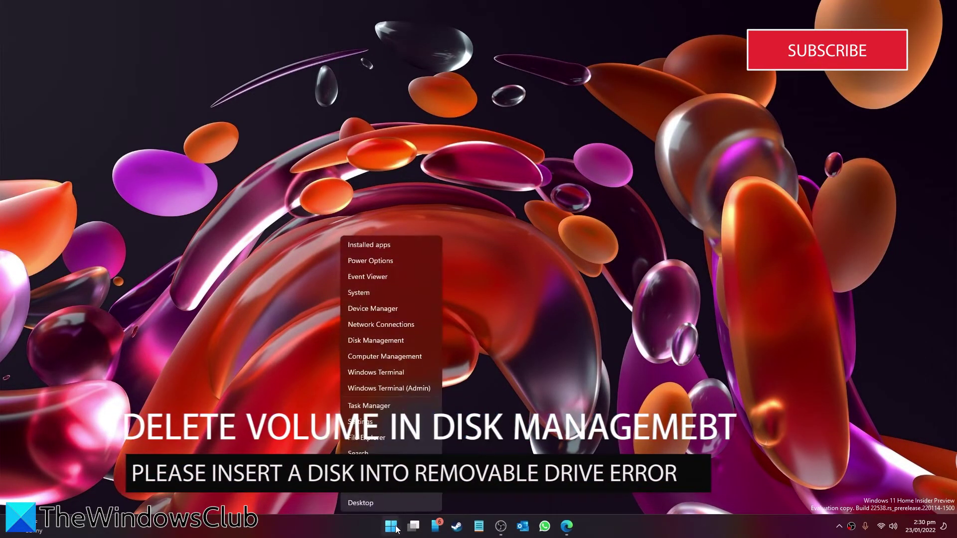
click(392, 341)
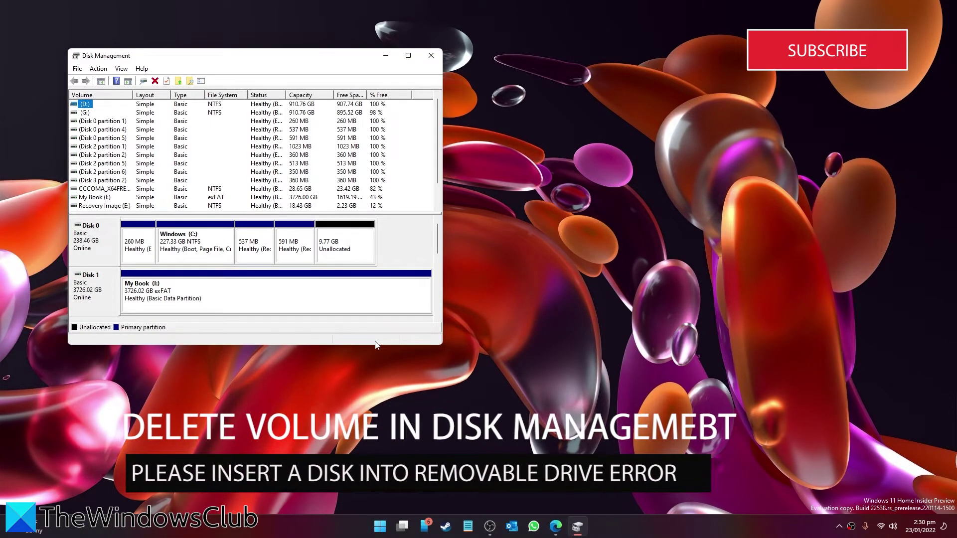
click(107, 189)
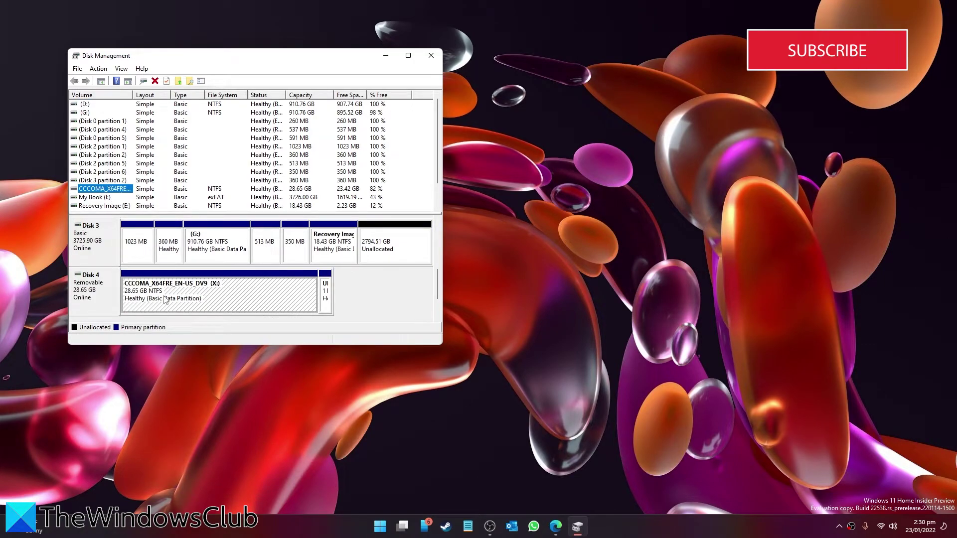
right_click(166, 299)
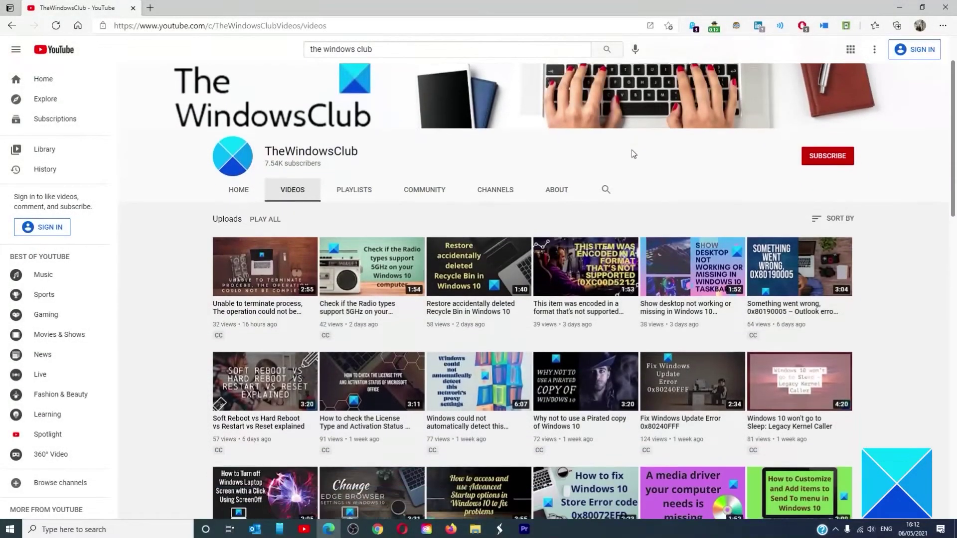
scroll(632, 149, down, 5)
scroll(632, 155, down, 5)
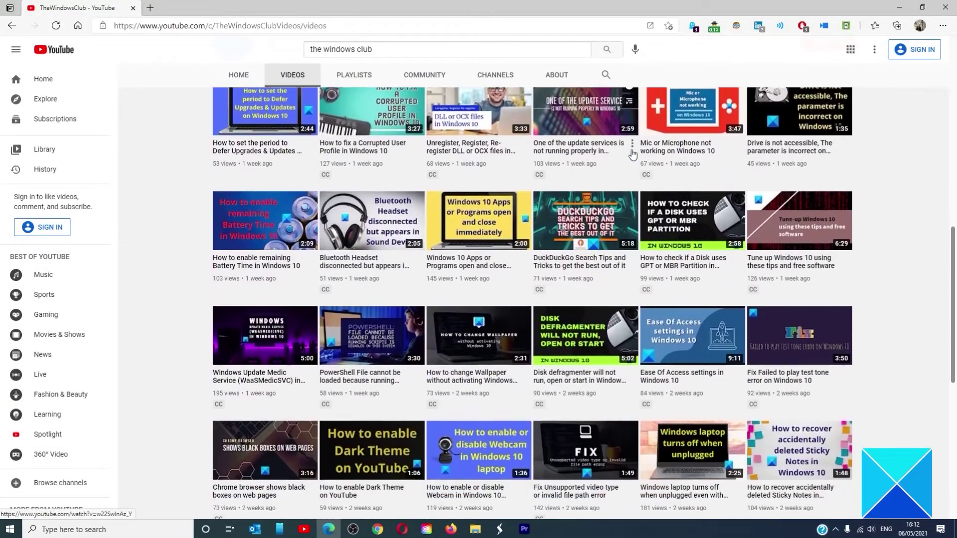
scroll(632, 155, down, 3)
scroll(632, 155, down, 5)
scroll(632, 155, up, 2)
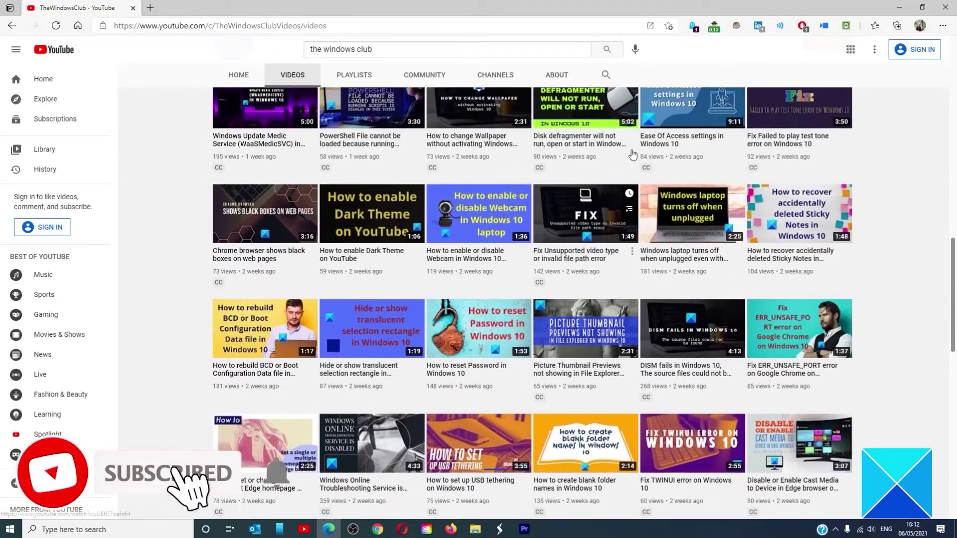
scroll(632, 155, up, 7)
scroll(632, 155, up, 5)
scroll(632, 155, up, 3)
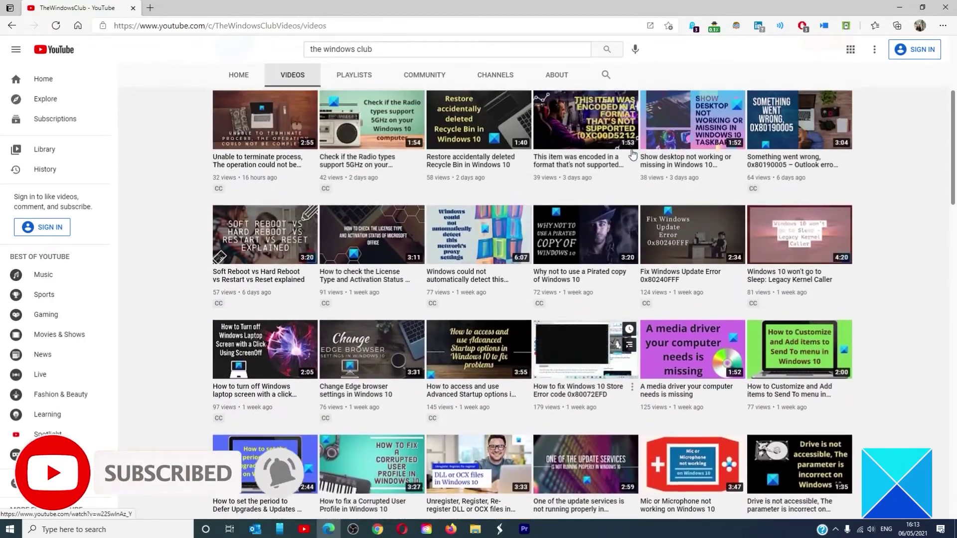